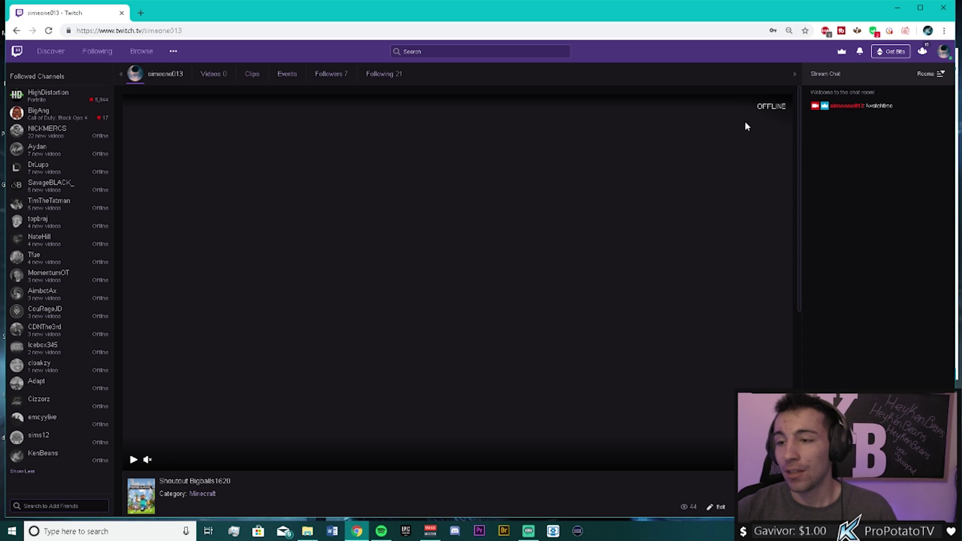
Load the StreamElements dashboard and sign out of the current account.
left_click(141, 13)
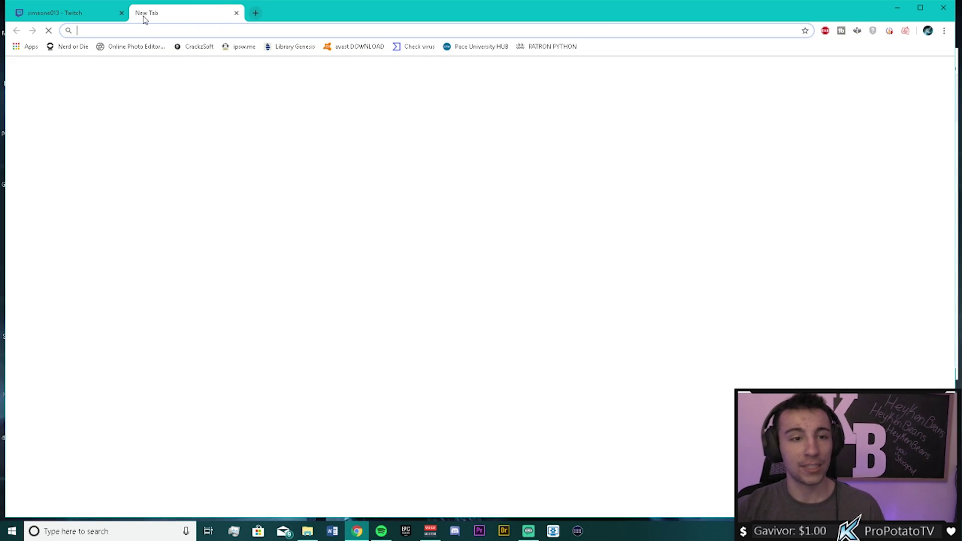
type("strea")
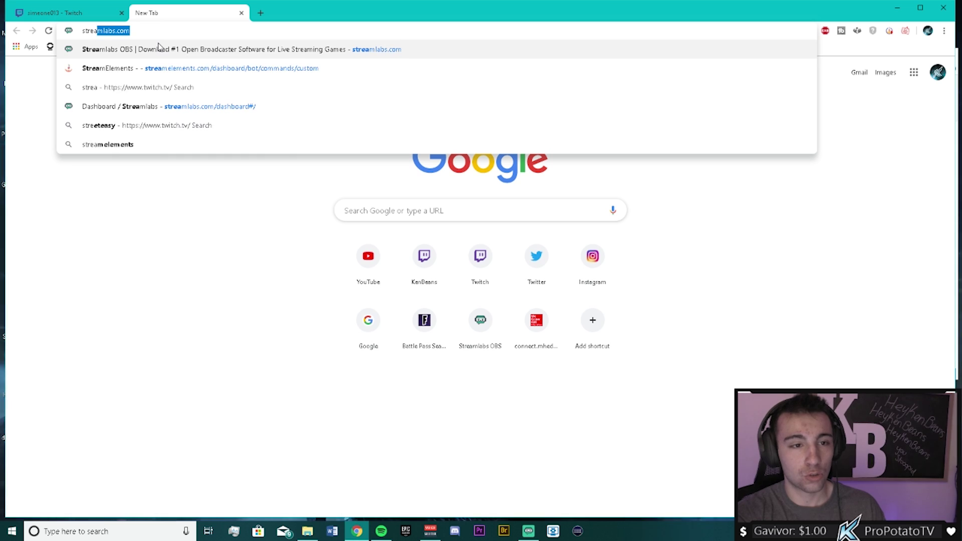
type("melem")
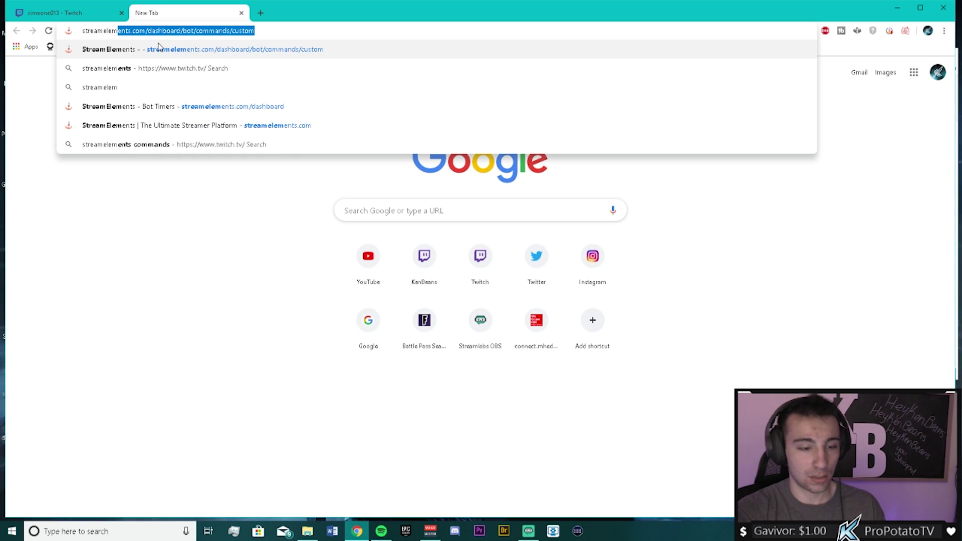
key("Right")
key("Return")
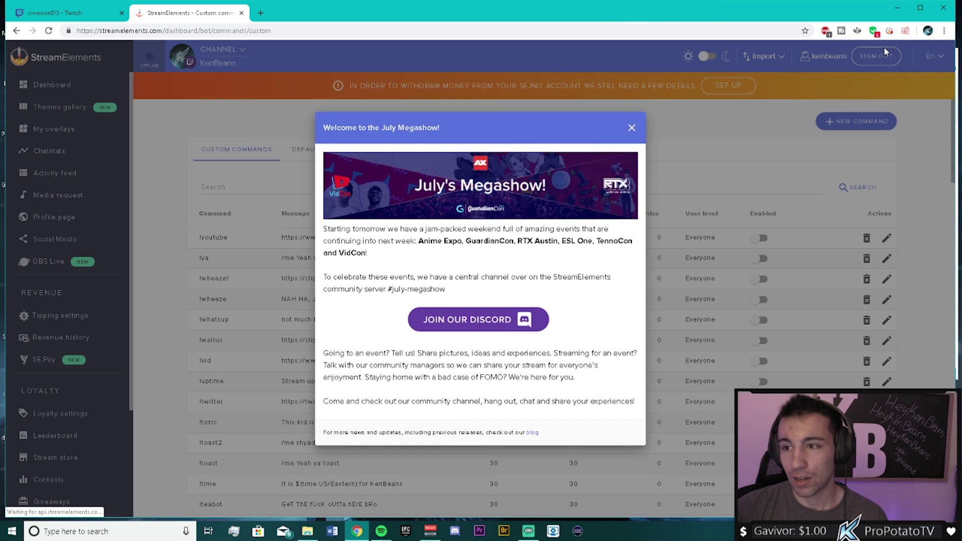
left_click(879, 50)
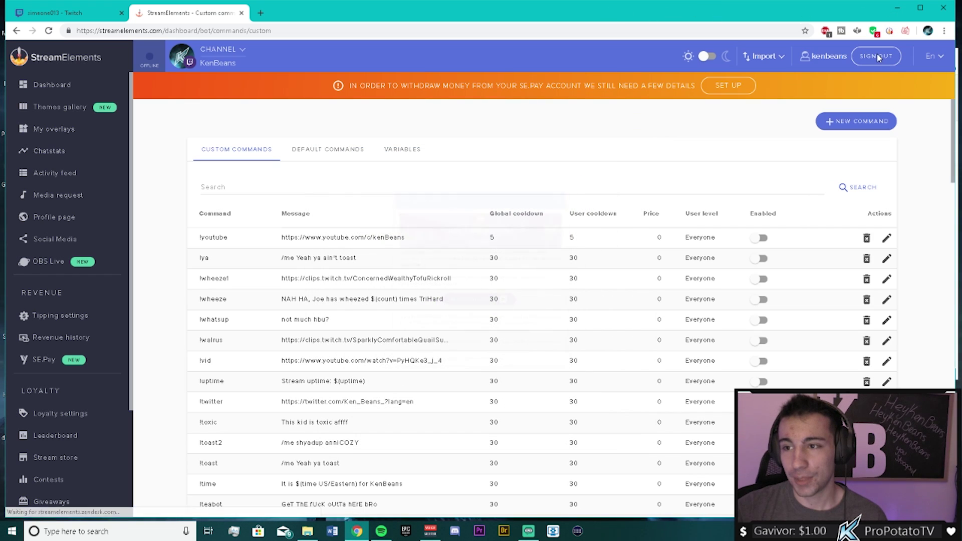
left_click(876, 57)
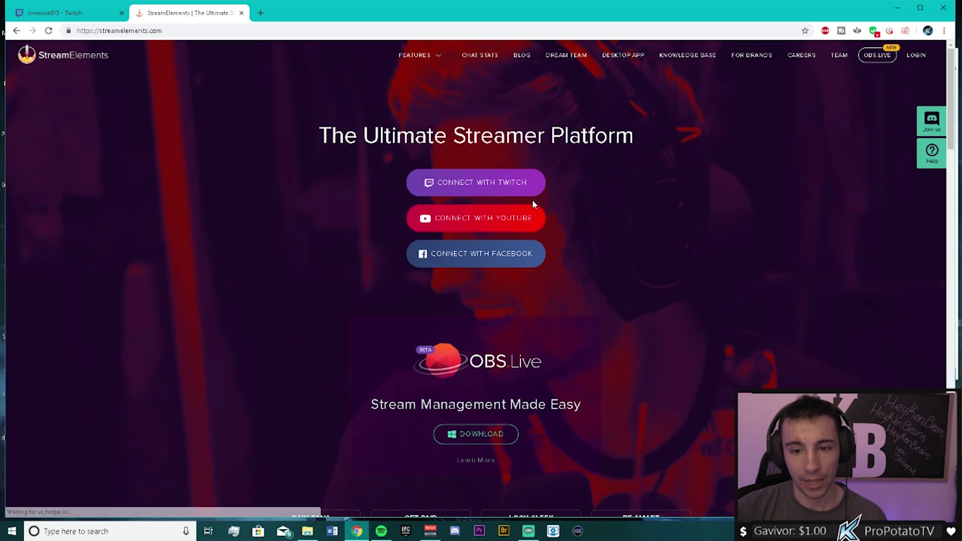
Connect with Twitch, authorize StreamElements access, and activate the chat bot.
left_click(494, 191)
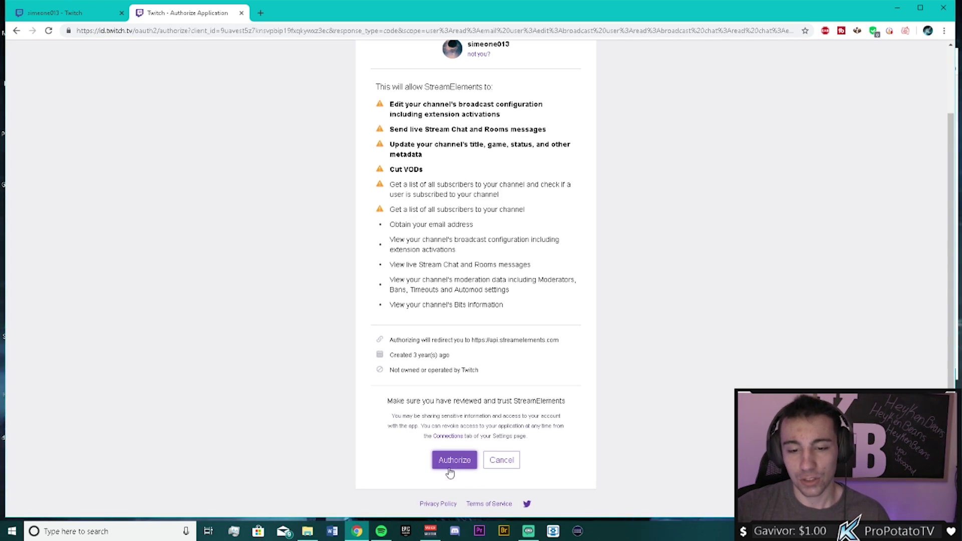
scroll(492, 261, "up", 2)
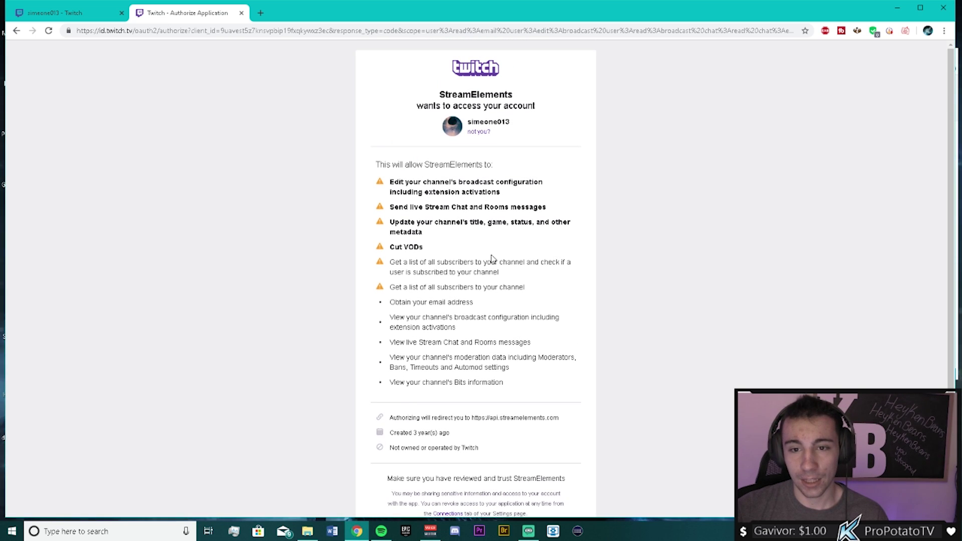
scroll(468, 216, "down", 2)
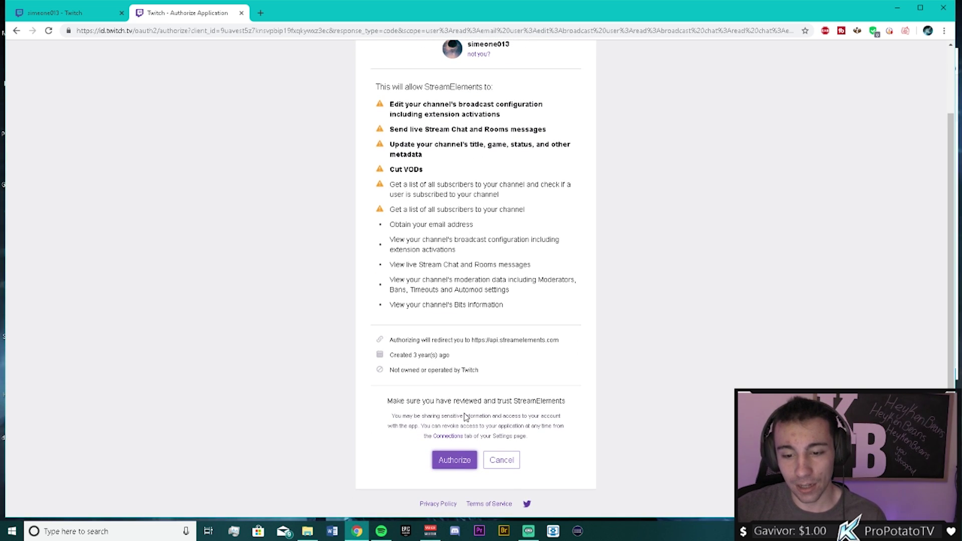
left_click(458, 463)
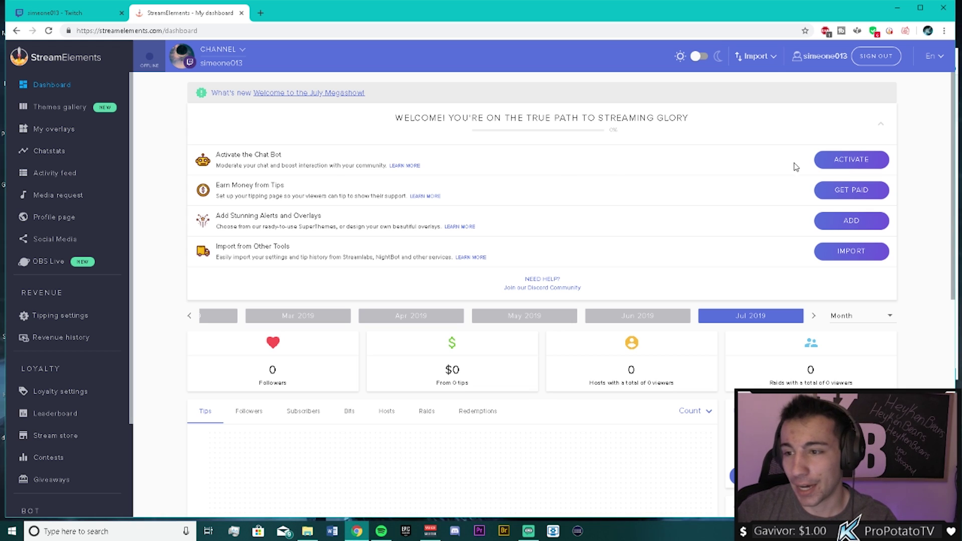
left_click(835, 161)
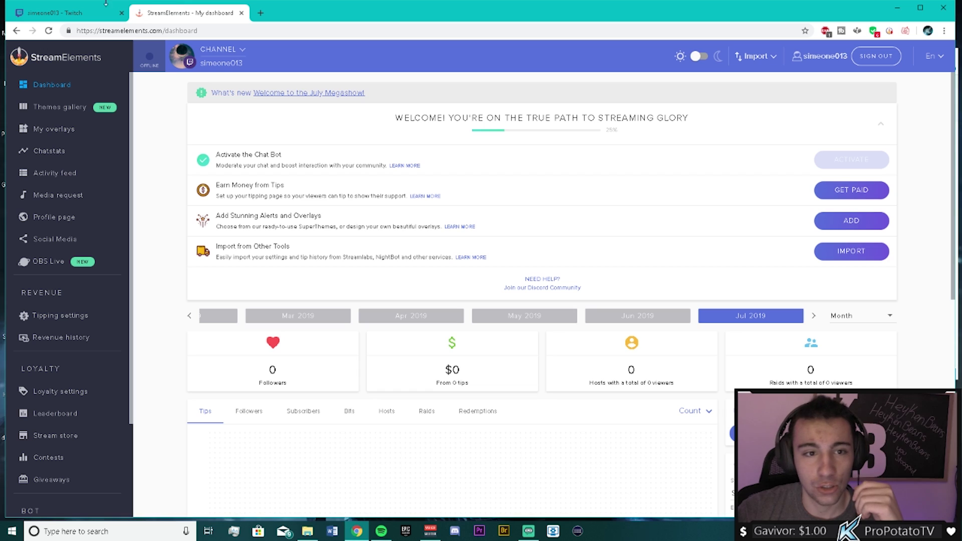
Switch to the Twitch channel page to see the bot running message in chat.
left_click(105, 8)
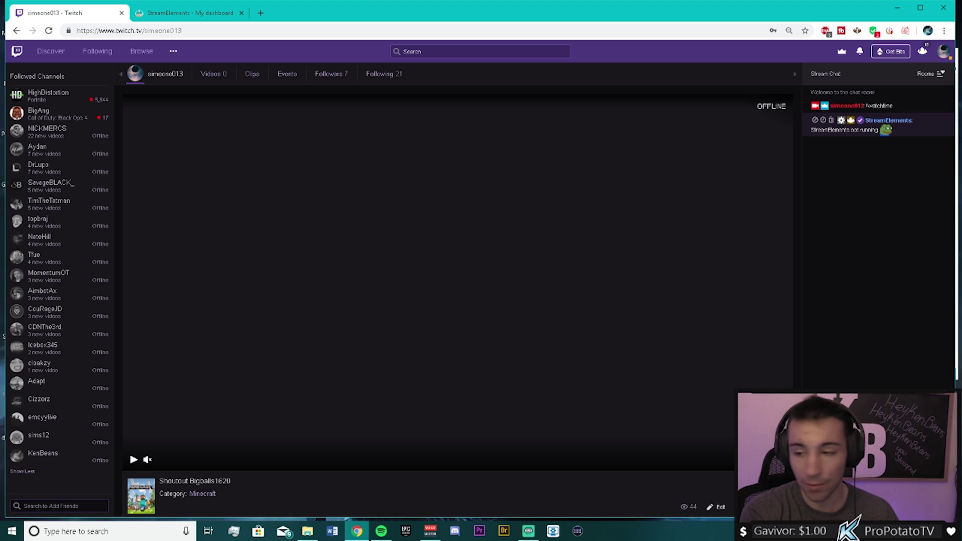
Dismiss the browser context menu over the Twitch chat after the !watchtime reply.
right_click(834, 325)
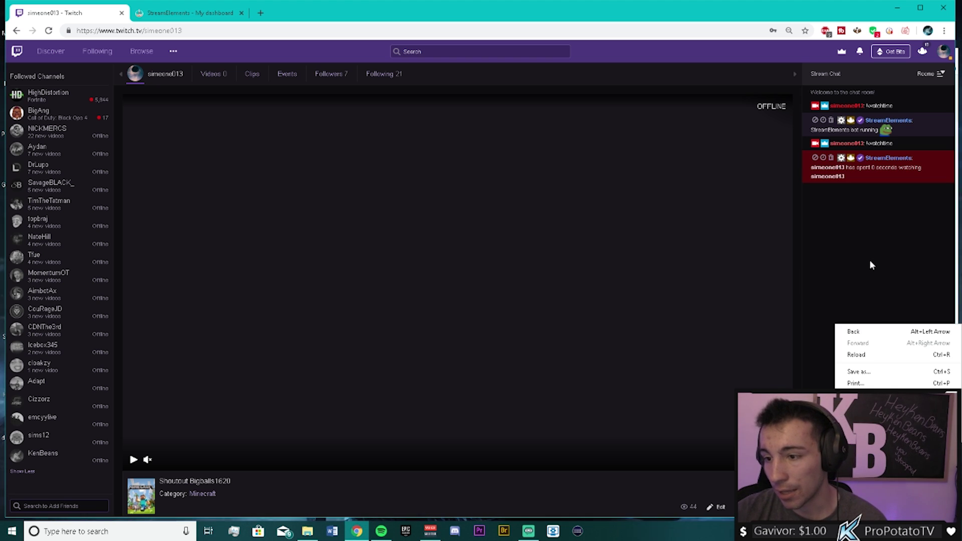
left_click(872, 205)
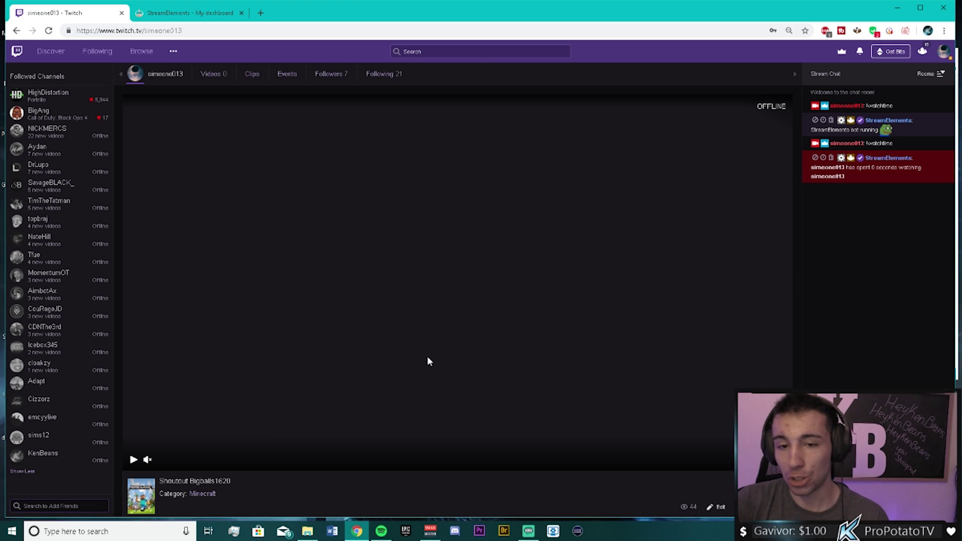
Turn on Loyalty points (5 points every 10 minutes) in Loyalty settings and save.
left_click(180, 17)
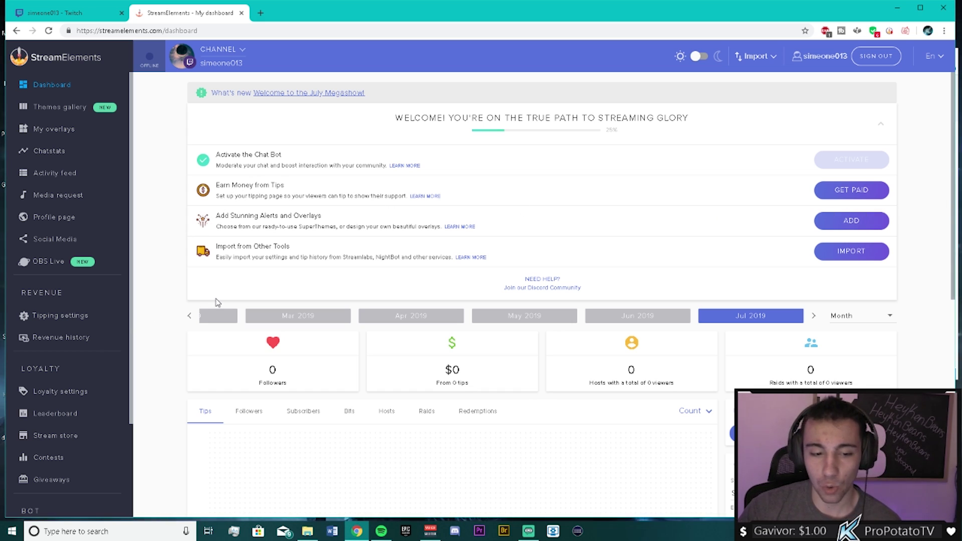
left_click(60, 391)
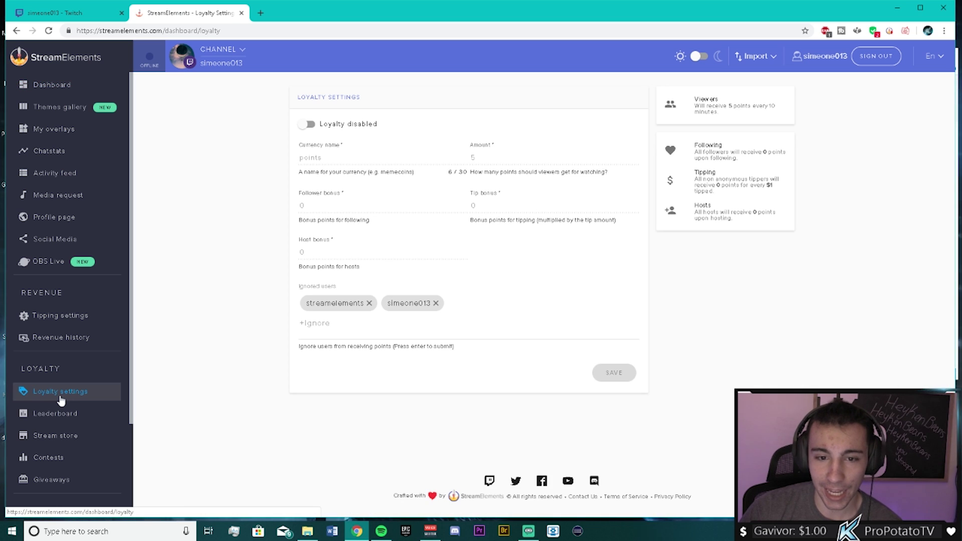
left_click(309, 125)
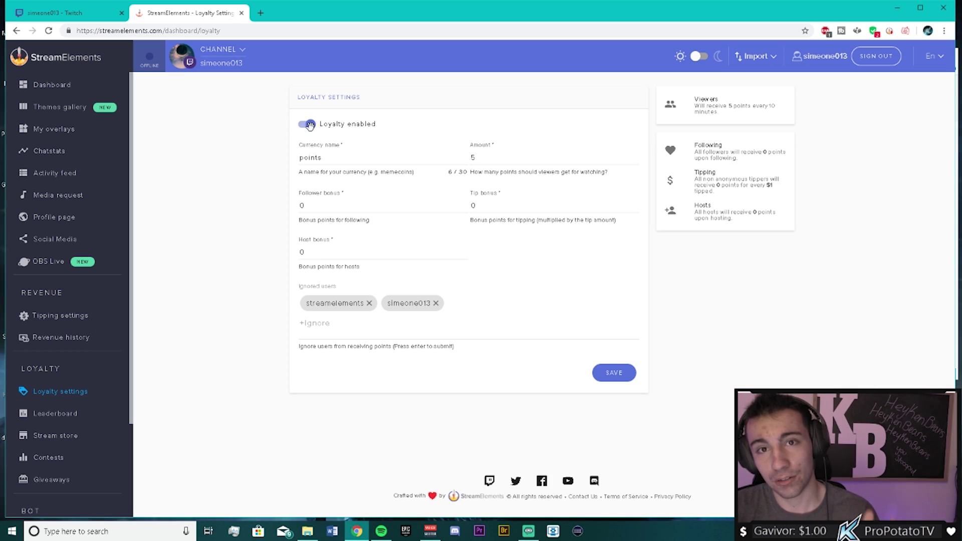
left_click(623, 373)
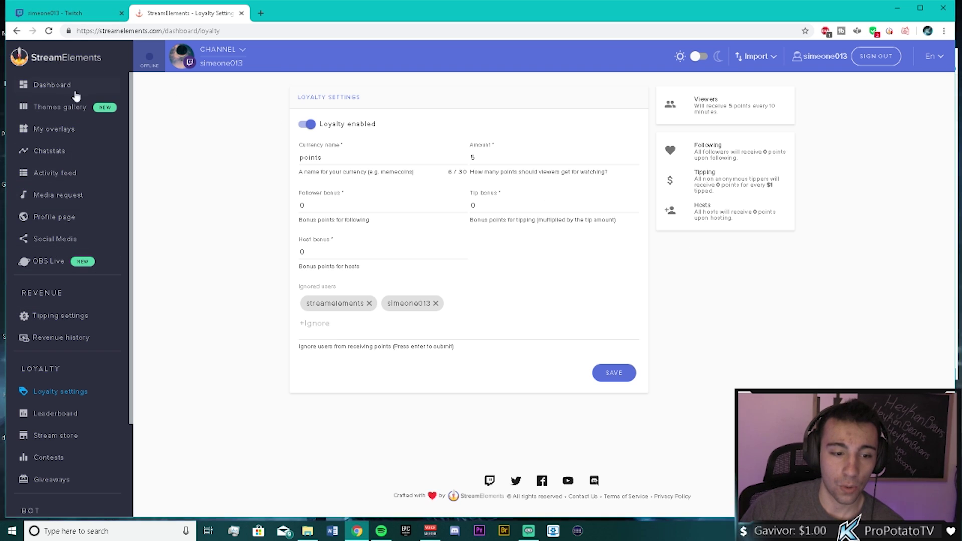
left_click(72, 14)
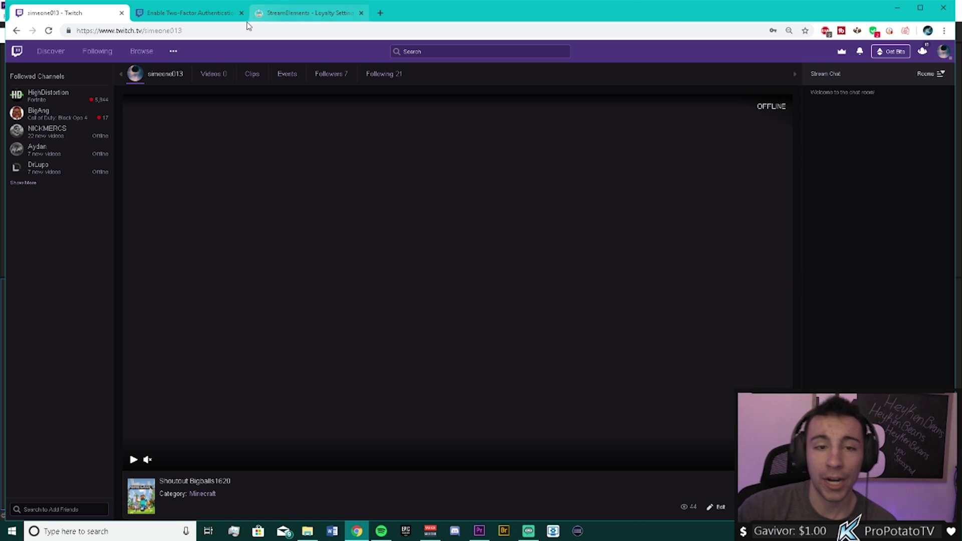
Return to the StreamElements loyalty settings tab.
left_click(301, 13)
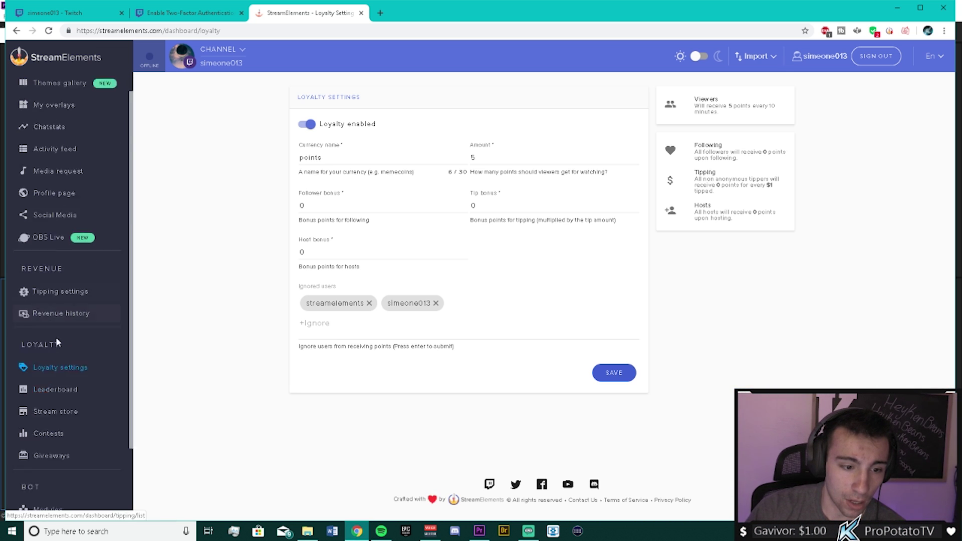
scroll(60, 338, "down", 3)
Show the bot's default chat commands list with !watchtime enabled.
left_click(70, 466)
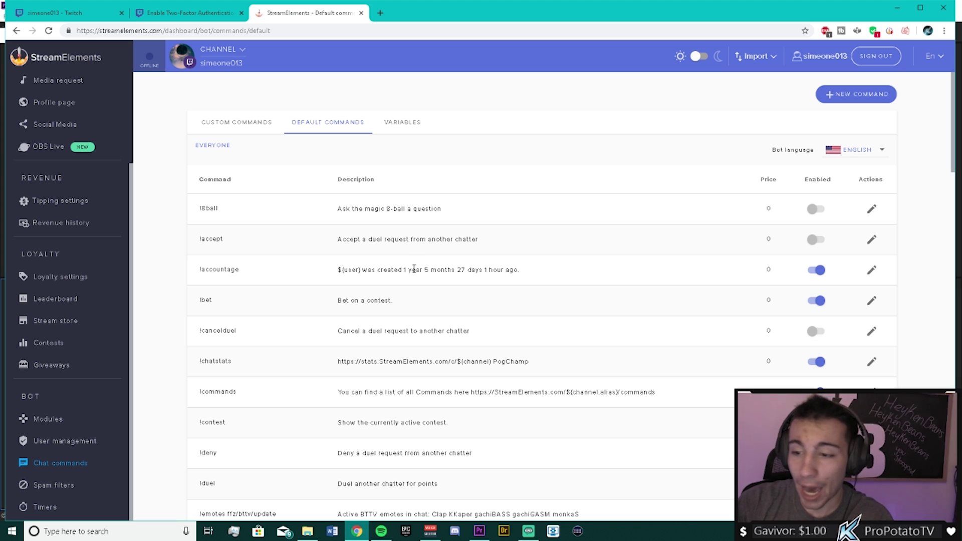
scroll(477, 258, "down", 4)
scroll(429, 279, "down", 4)
scroll(412, 299, "down", 5)
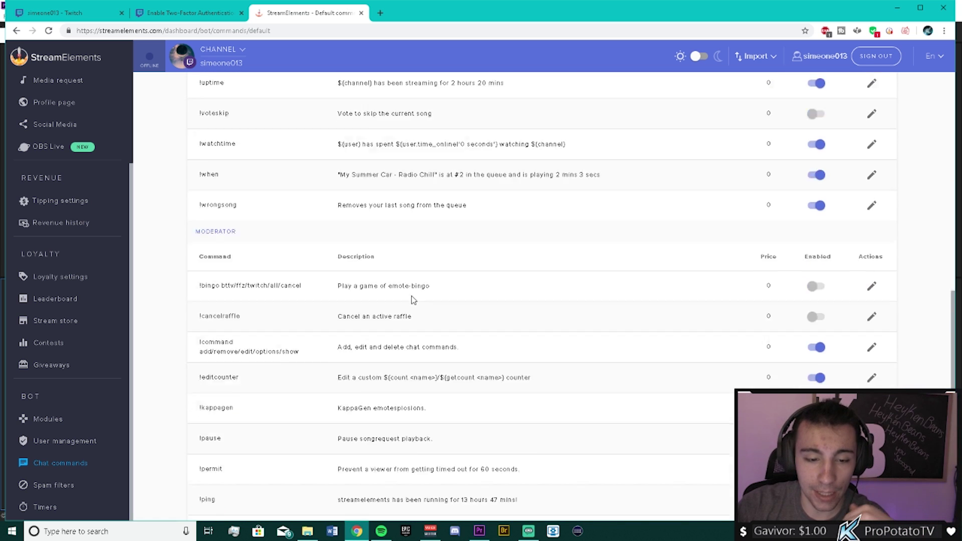
scroll(411, 299, "down", 3)
scroll(410, 301, "down", 5)
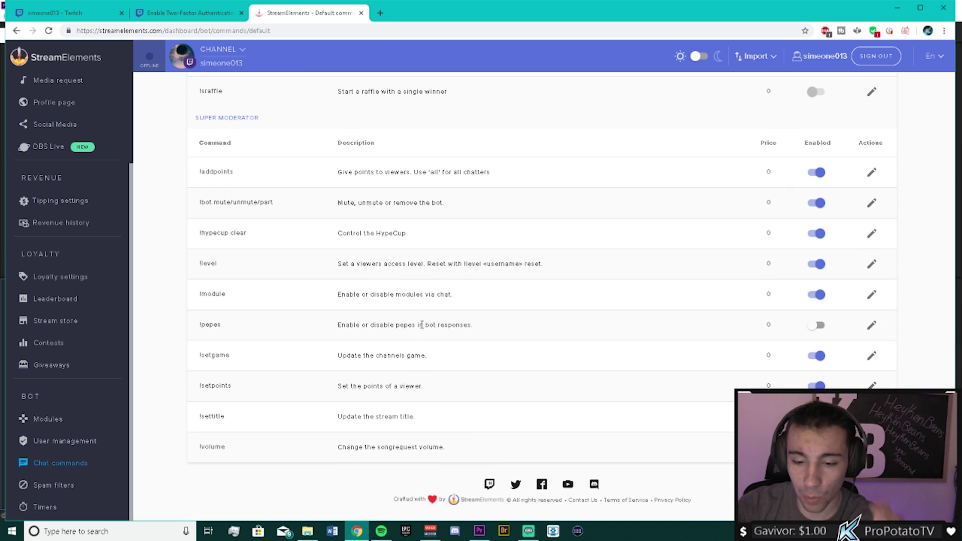
scroll(444, 346, "up", 3)
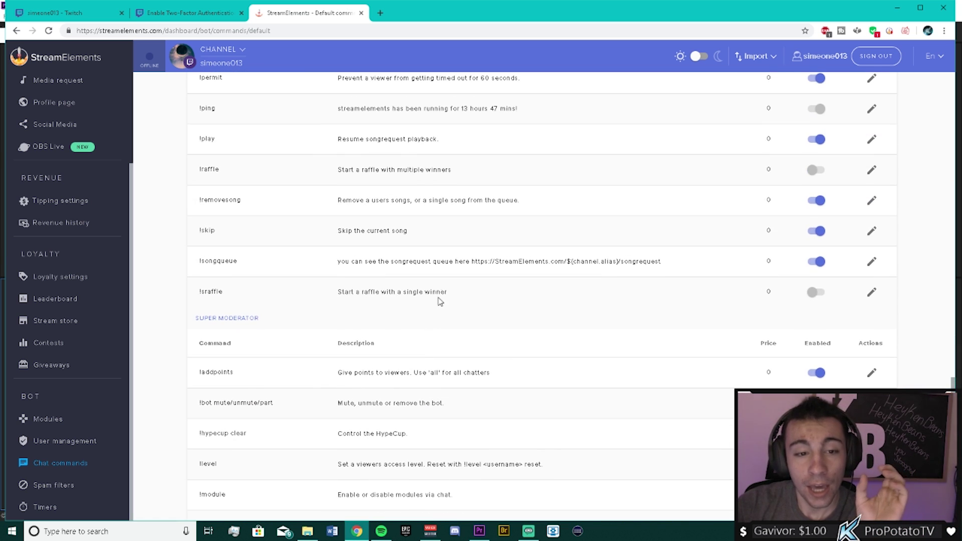
scroll(446, 293, "up", 2)
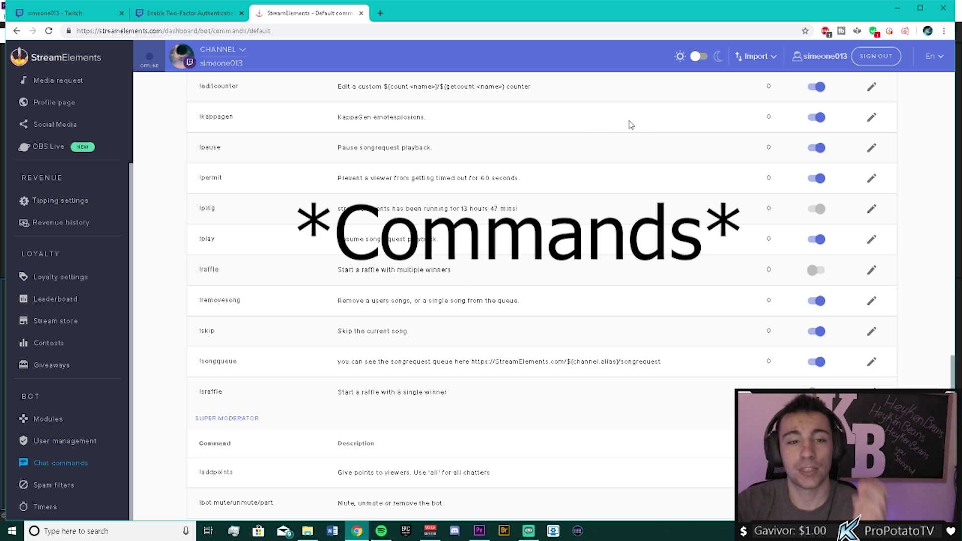
scroll(630, 124, "up", 1)
scroll(698, 193, "up", 5)
scroll(797, 200, "up", 2)
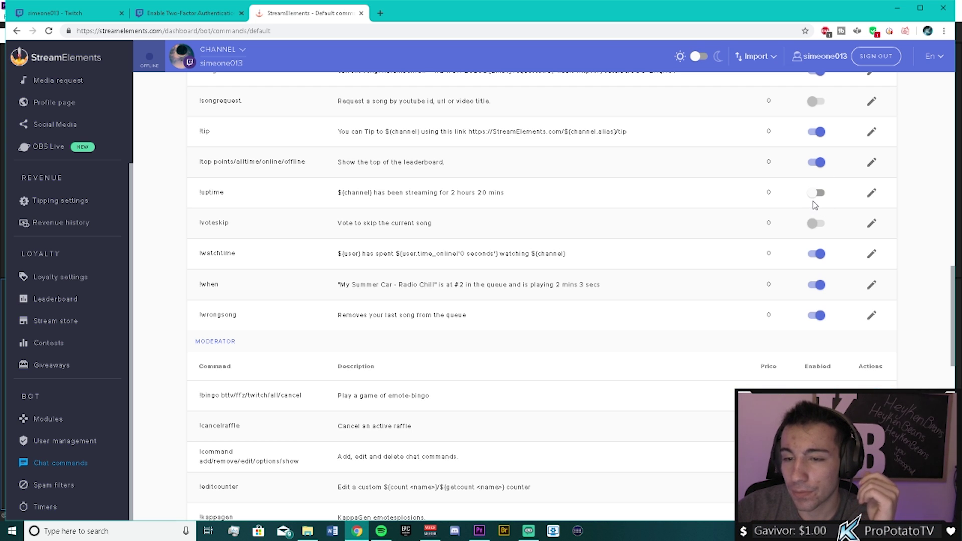
Enable the !uptime command, then bring up File Explorer on the Videos folder.
left_click(816, 195)
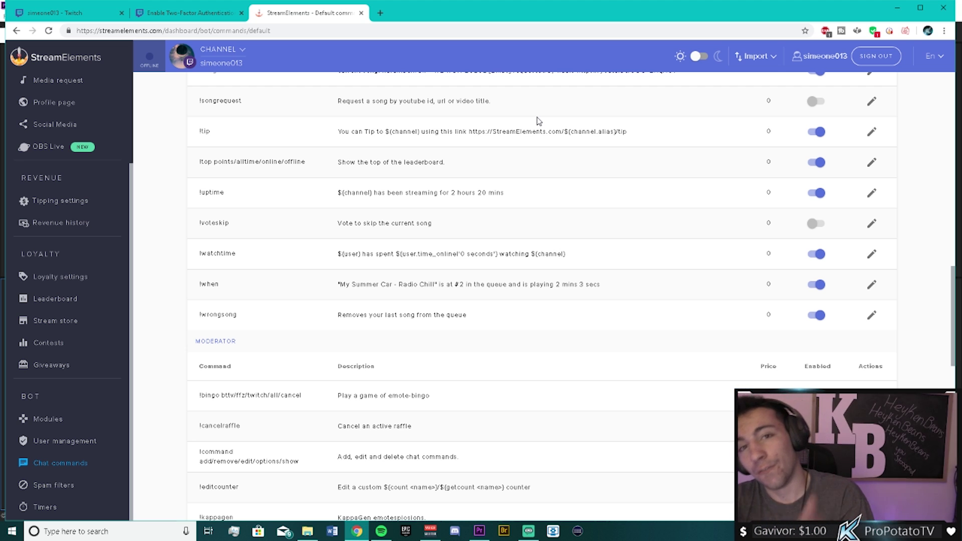
key("alt+Tab")
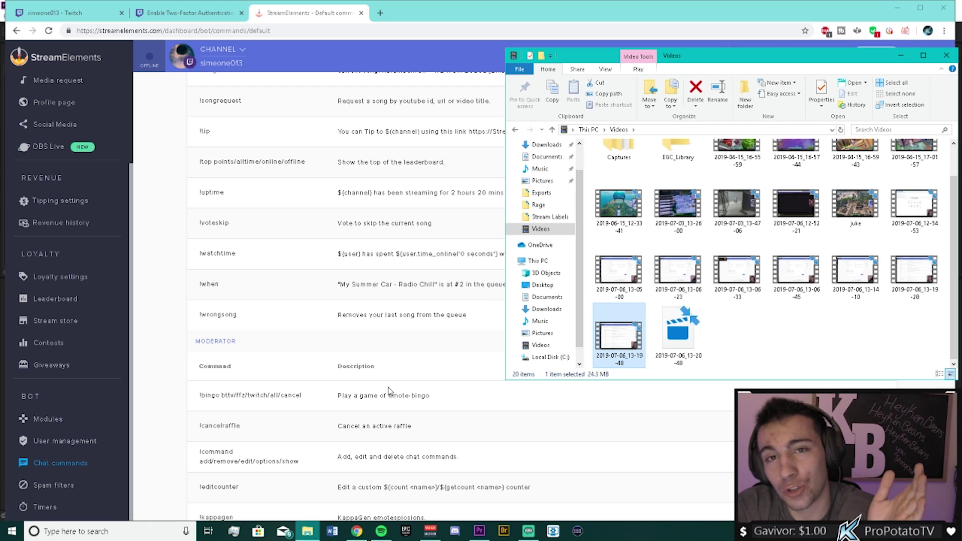